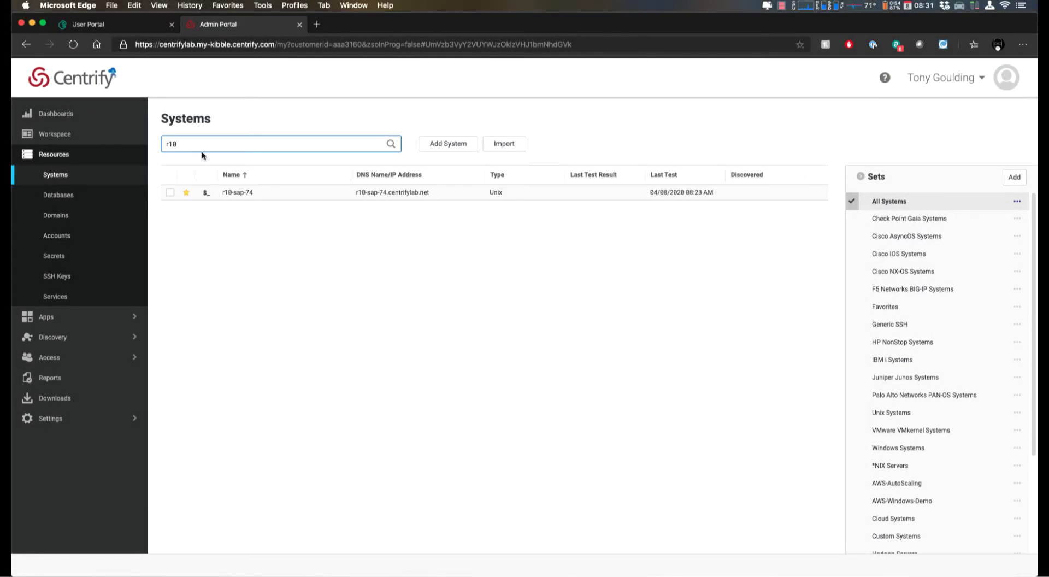
- Open the action menu for the r10-sap-74 system in the Systems list
right_click(269, 195)
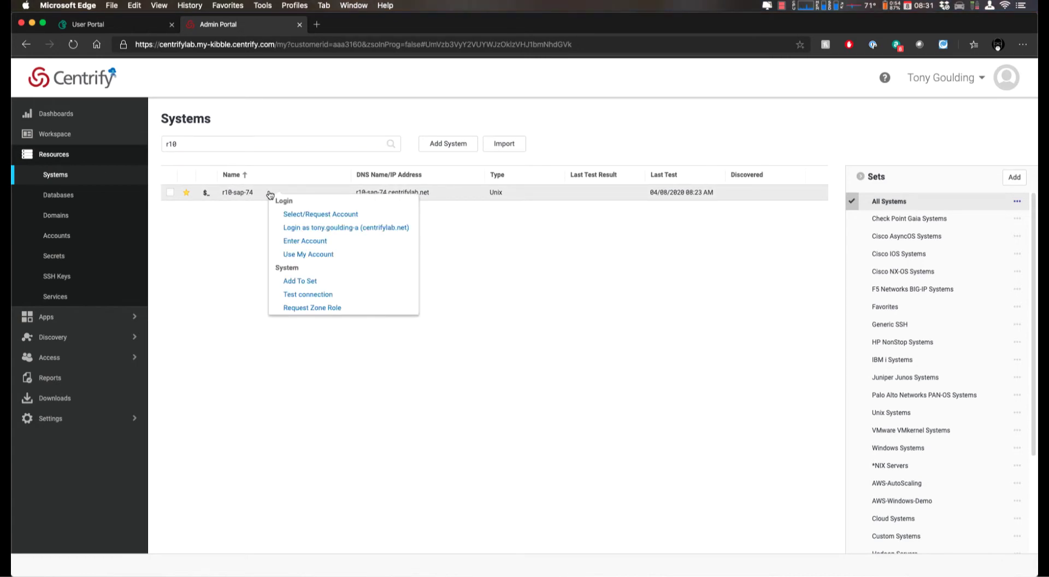
- Search 'admin', select the administrator (centrifylab.net) account for r10-sap-74, and confirm it
click(327, 213)
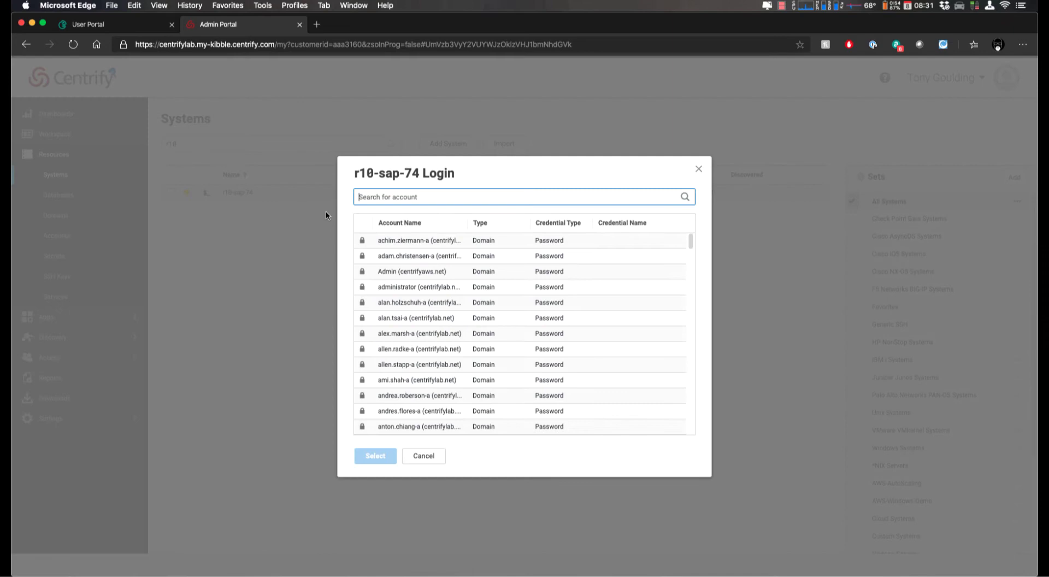
text(admin)
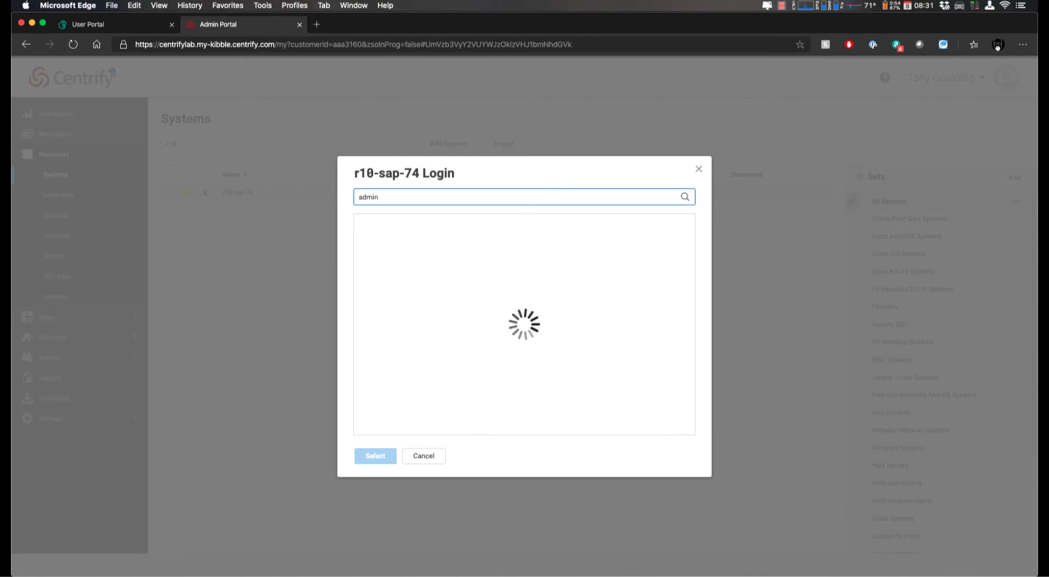
click(376, 245)
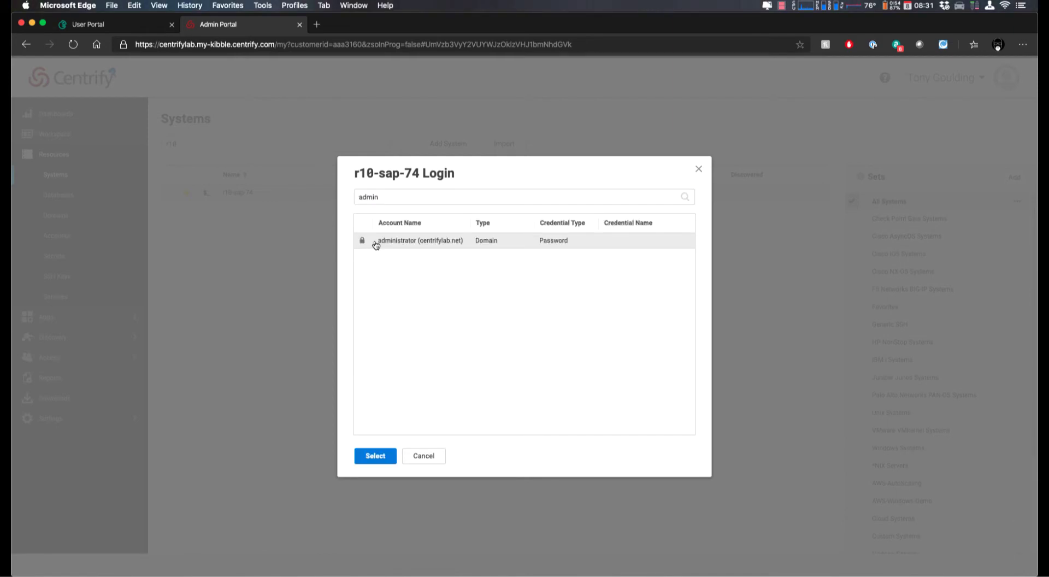
click(388, 458)
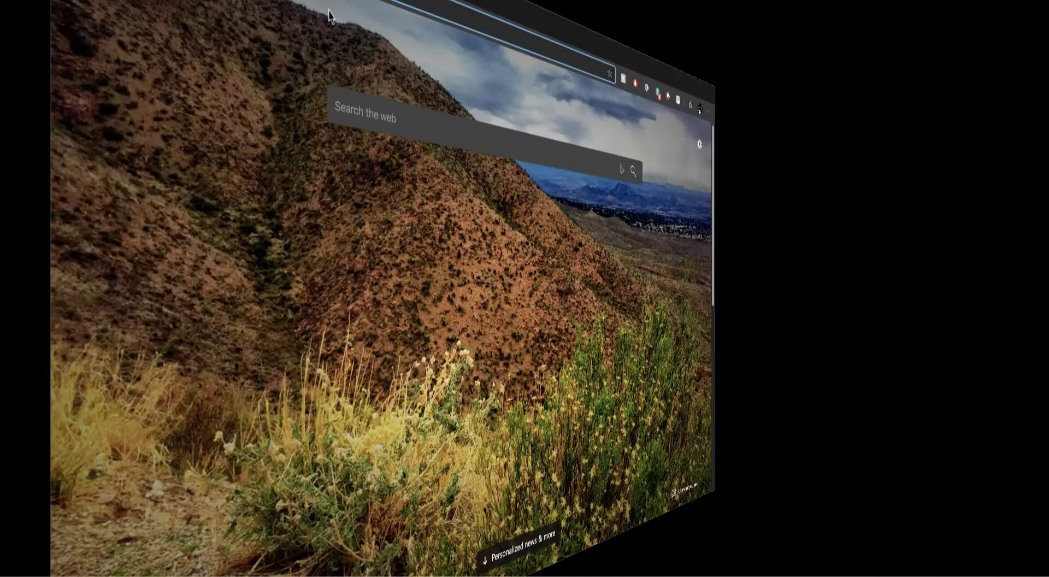
- Load store.servicenow.com and search the store for 'centrify'
text(store.)
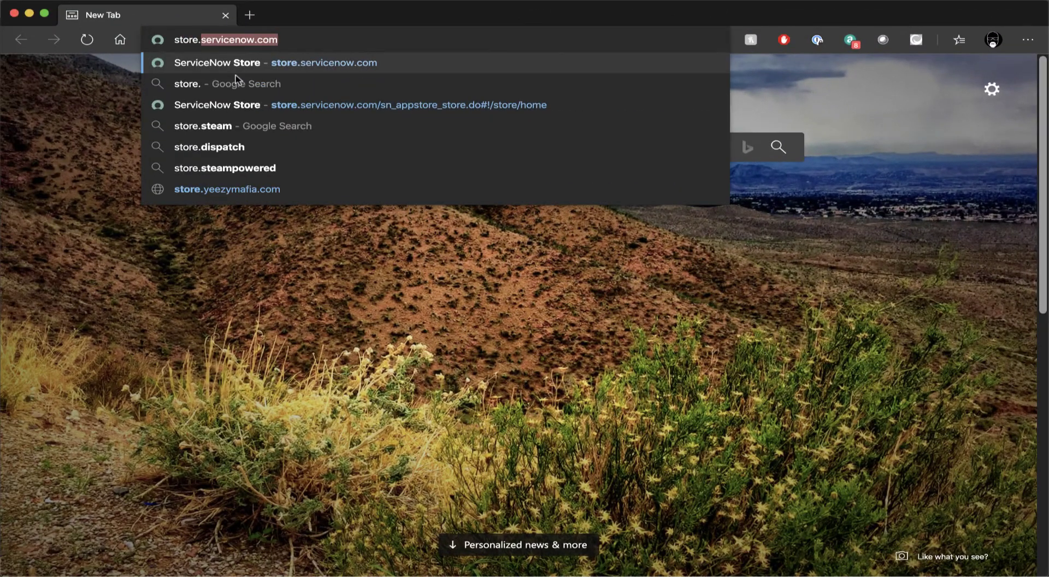
key(Return)
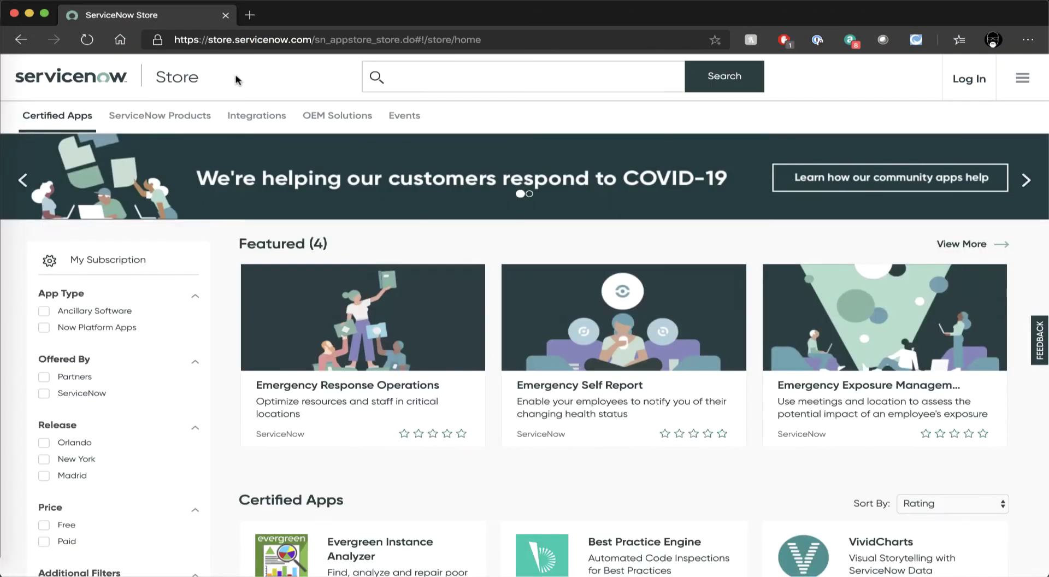
click(418, 75)
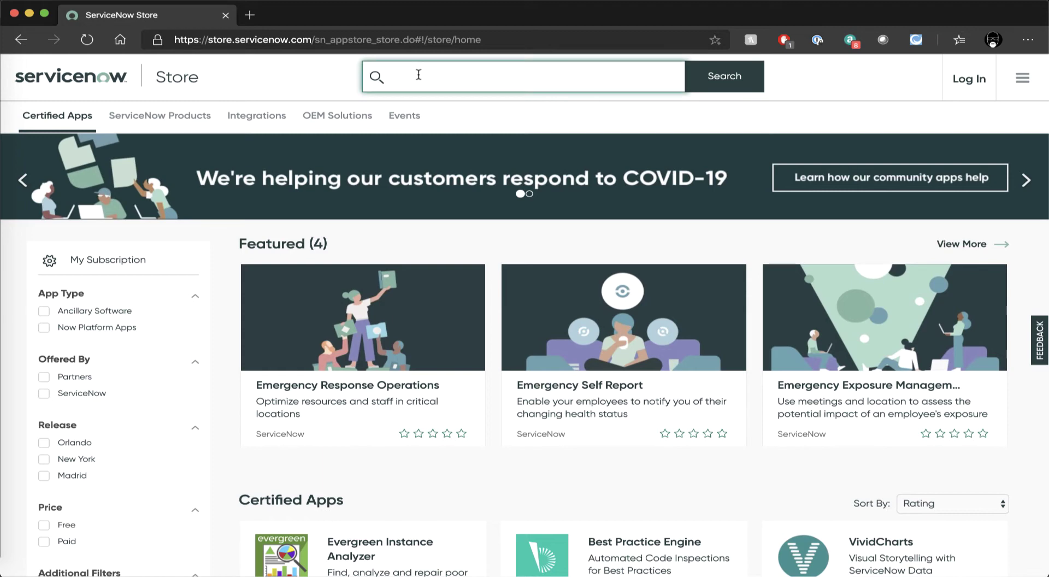
text(centrify)
key(Return)
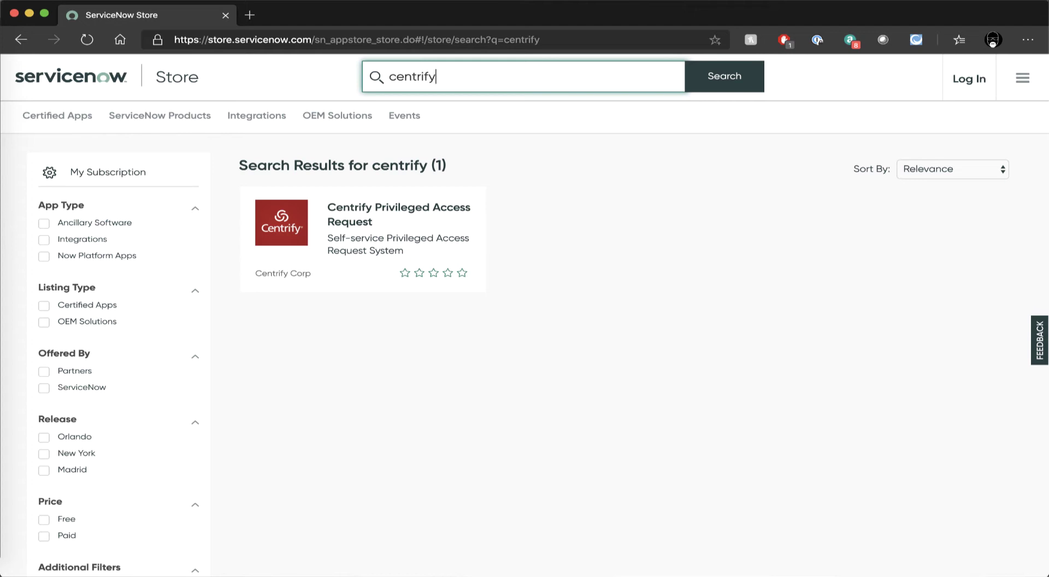
- Open the Centrify Privileged Access Request app page and choose Get
click(416, 228)
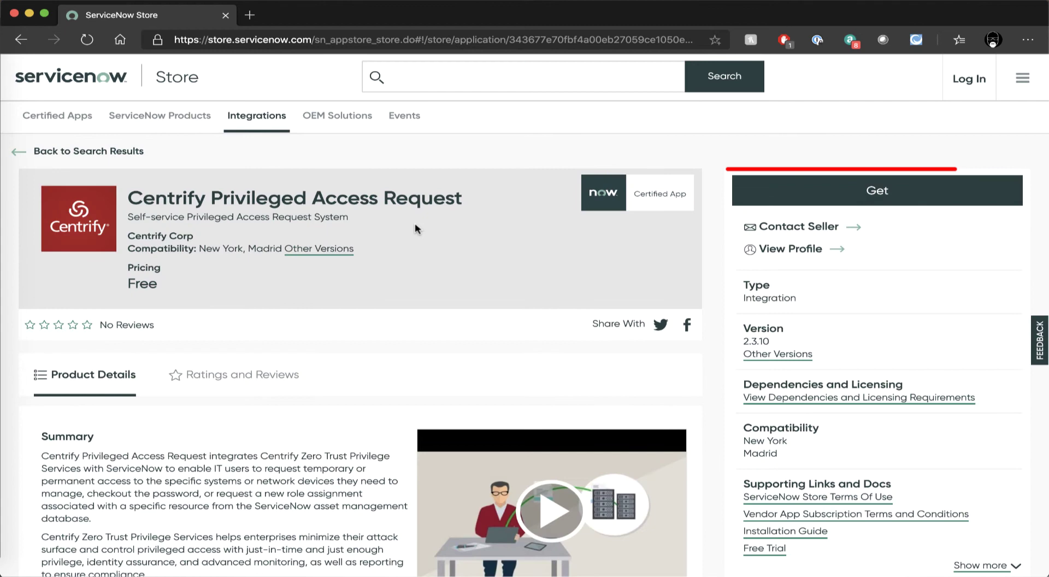
click(781, 193)
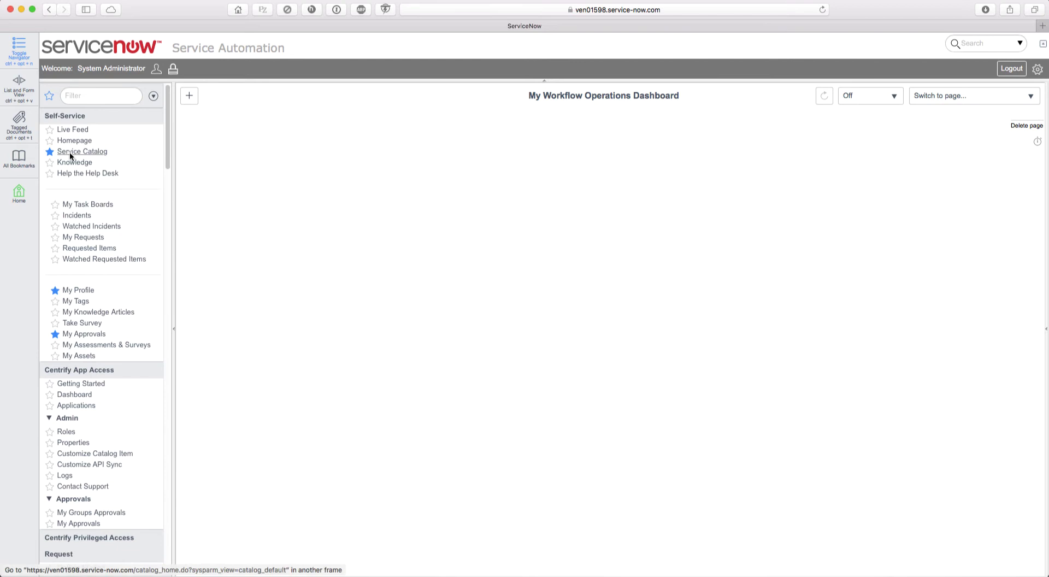
- Impersonate the Requestor test user picked from Recent Impersonations
scroll(99, 375, down, 3)
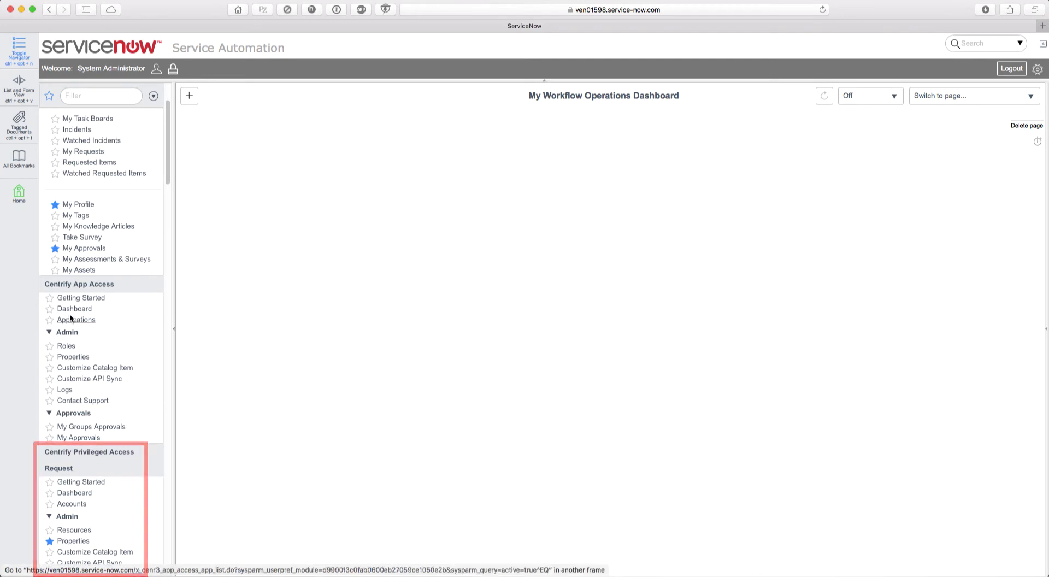
scroll(85, 270, up, 3)
click(158, 70)
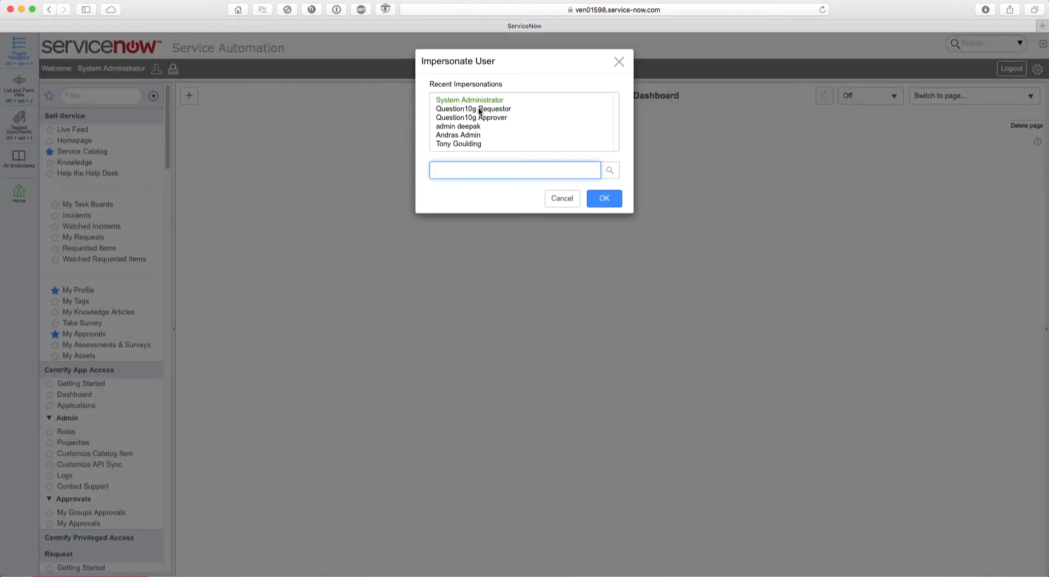
click(478, 108)
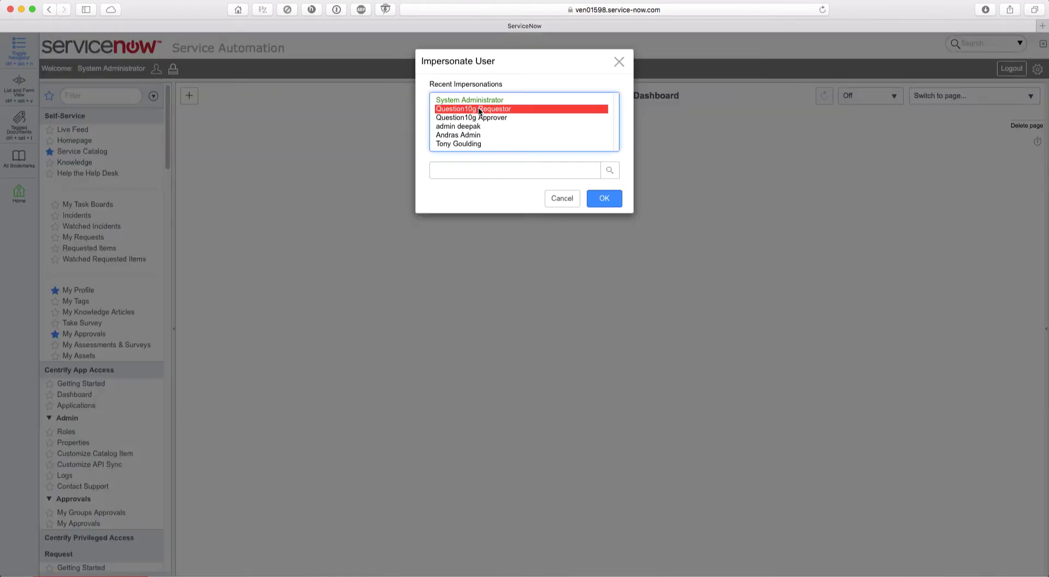
click(605, 198)
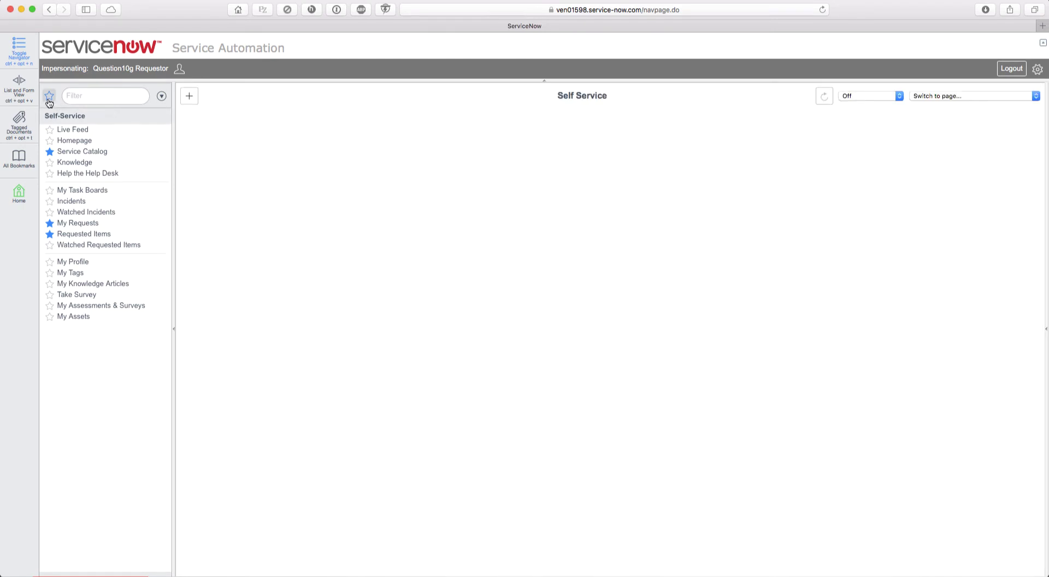
- Navigate Service Catalog > Software > Centrify Privileged Access Request category via favourites
click(49, 101)
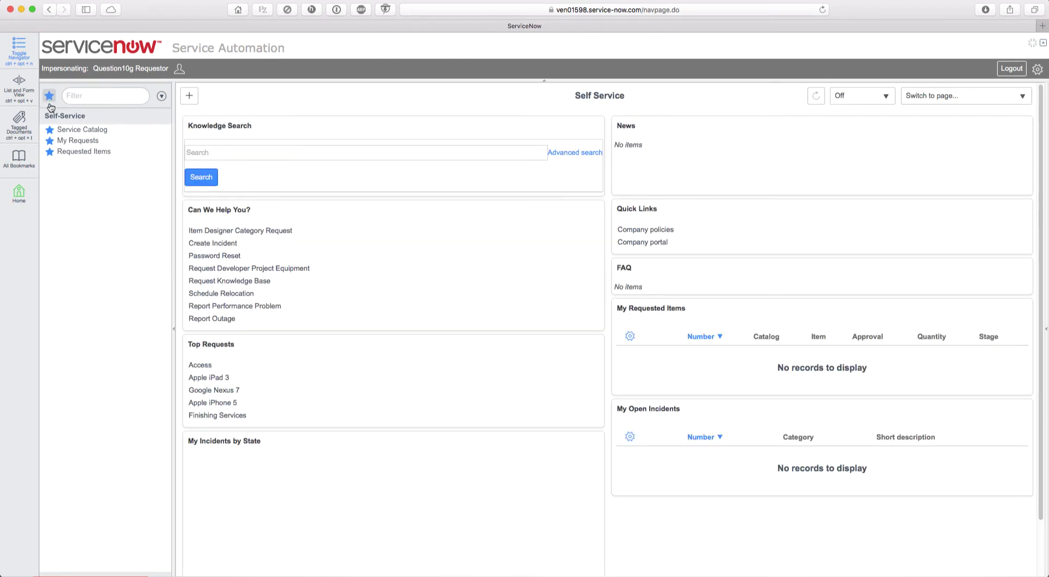
click(83, 130)
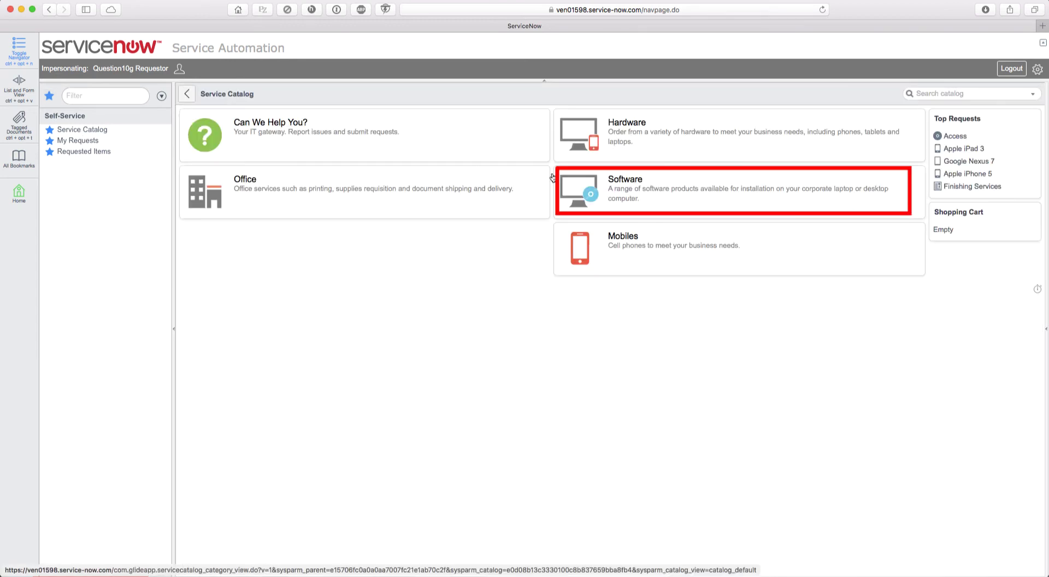
click(623, 182)
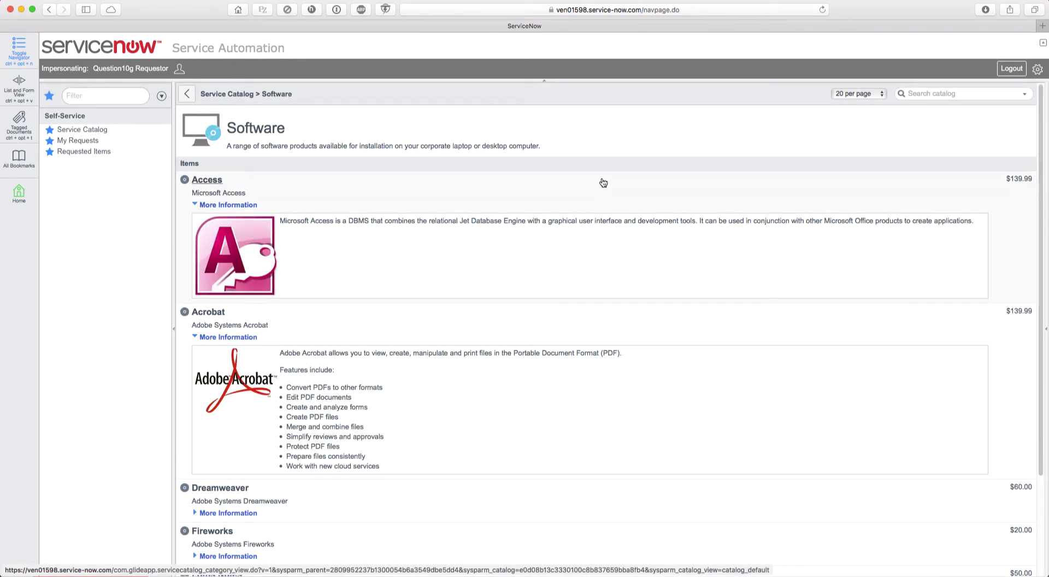
scroll(700, 322, down, 3)
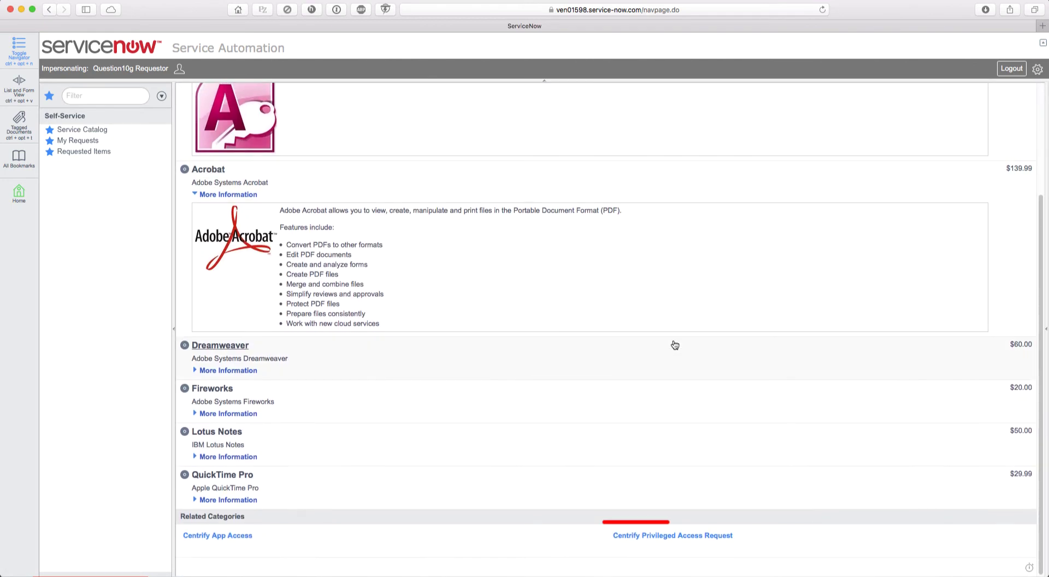
click(660, 537)
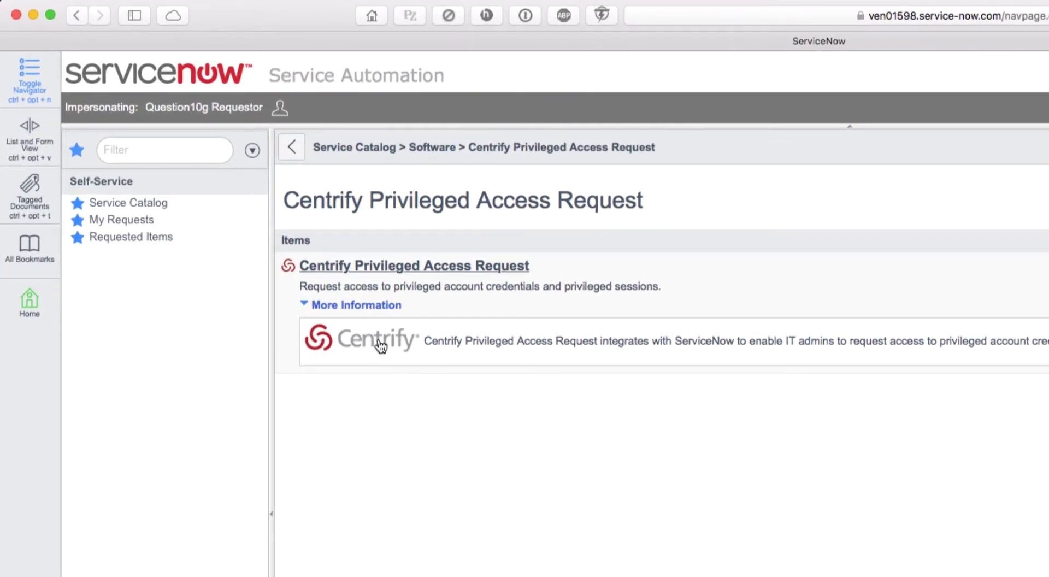
- Fill the request: Resource CentOS1, Account root, Login, justification 'Need to restart the web server'
click(381, 346)
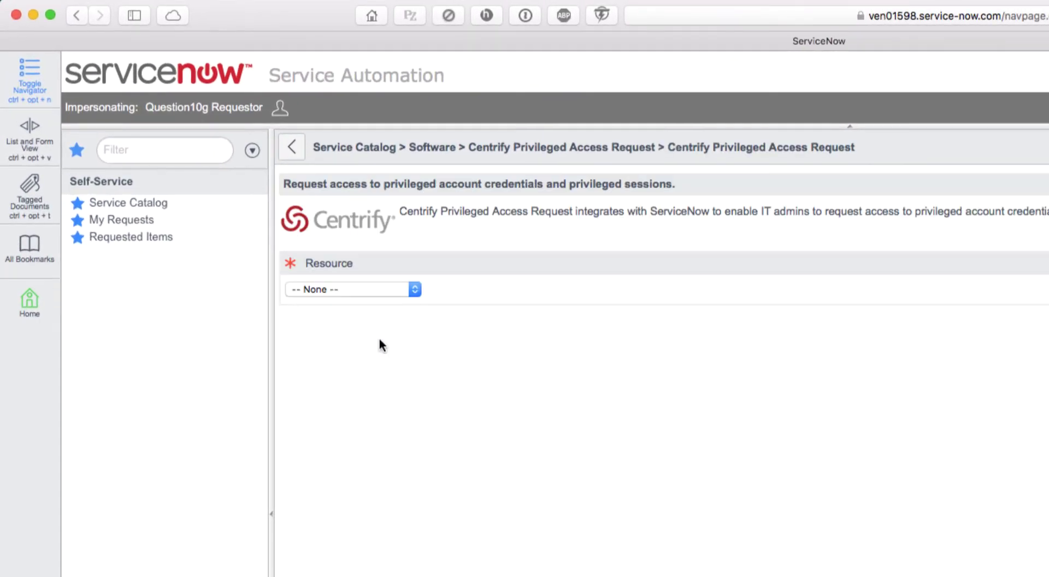
click(395, 290)
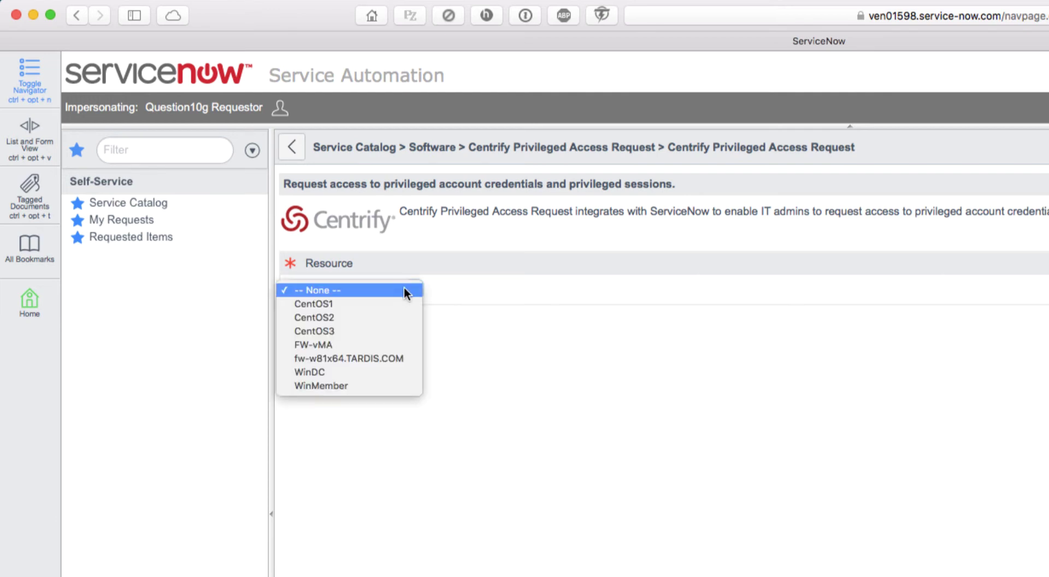
click(331, 303)
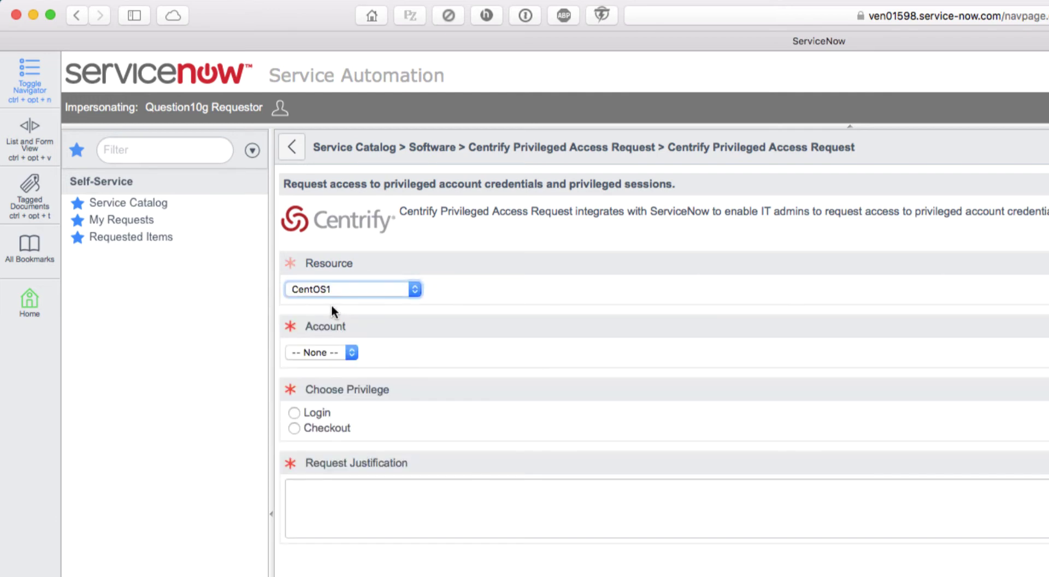
click(402, 347)
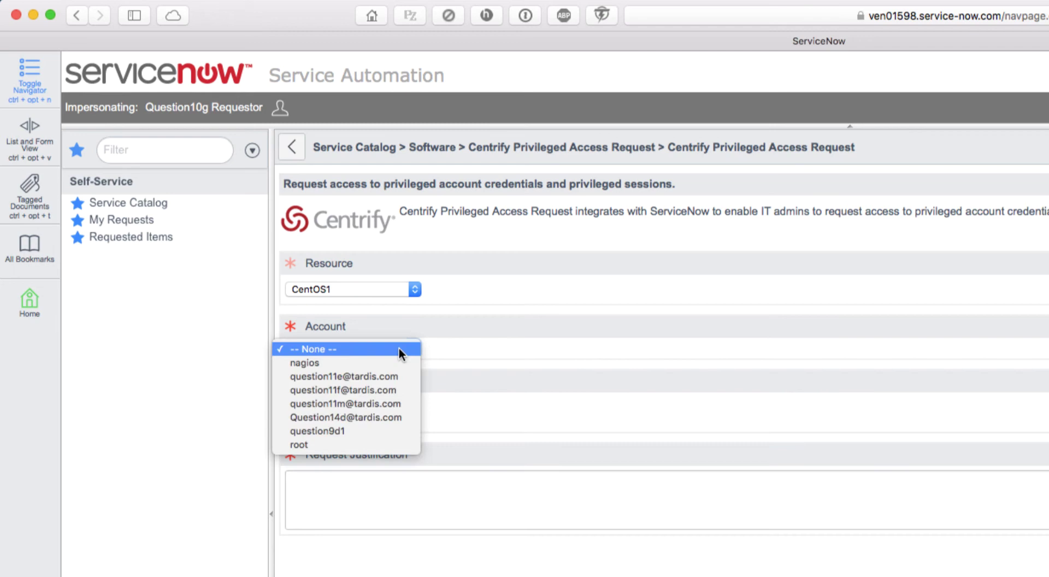
click(319, 445)
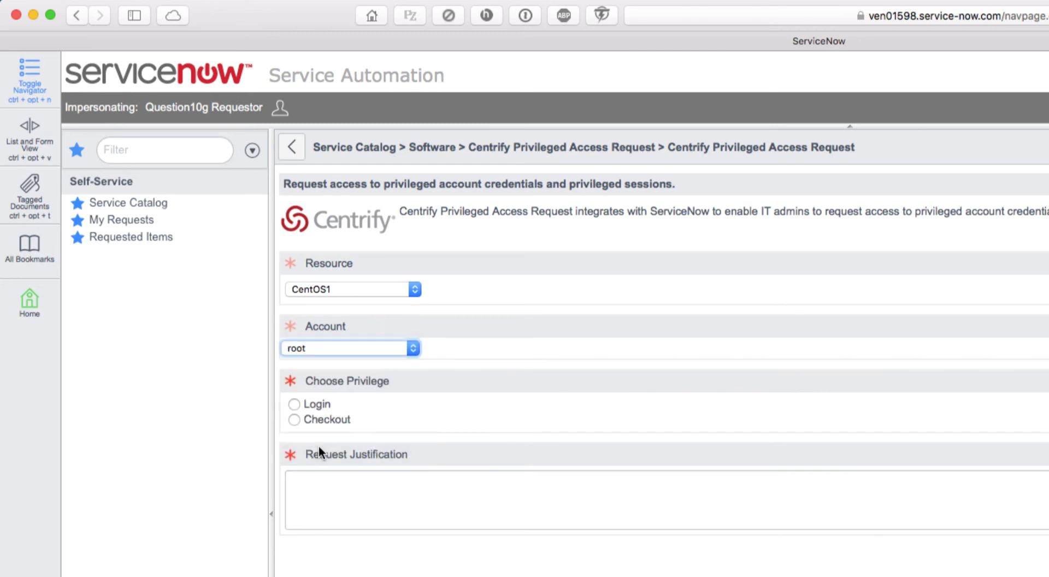
click(297, 403)
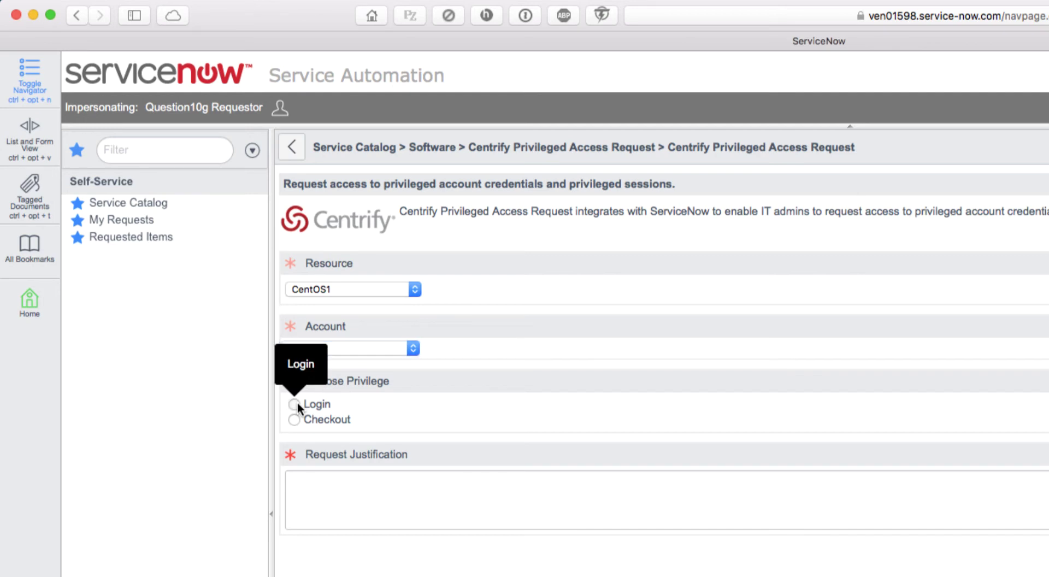
click(382, 481)
text(Need to restart the web server)
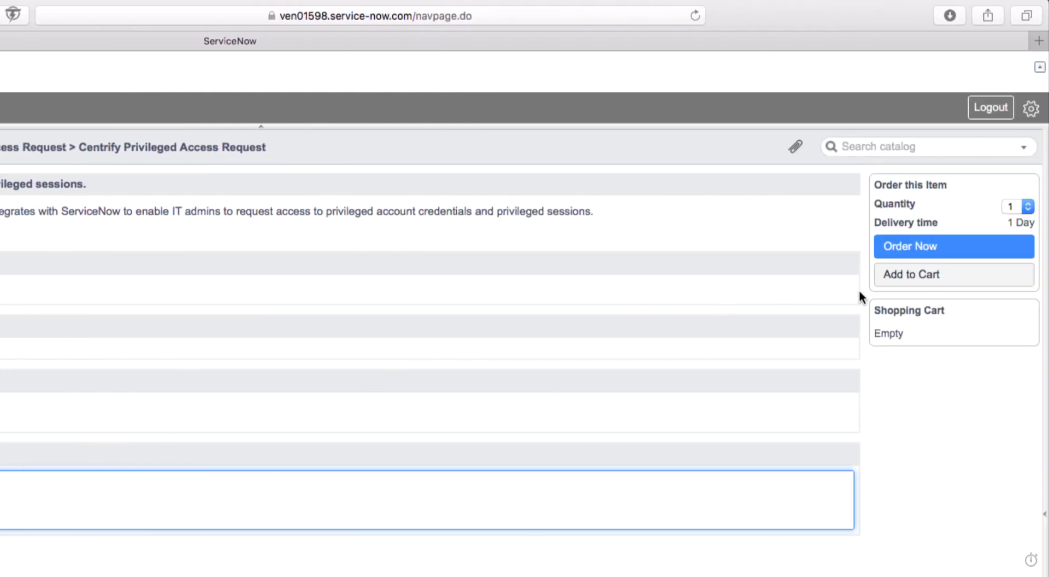
- Order the privileged access request, producing confirmation REQ0010024
click(908, 250)
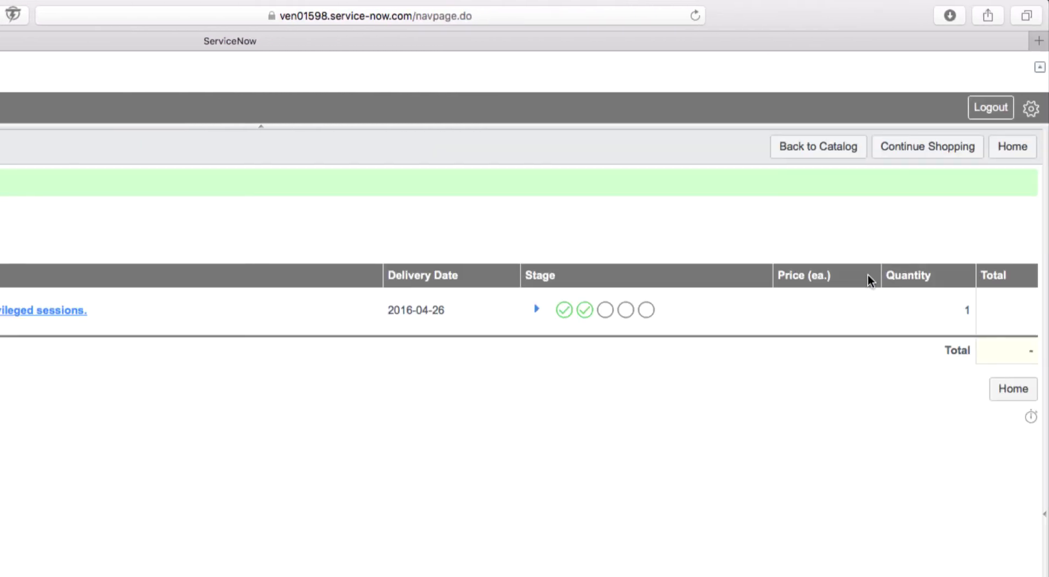
mouse_move(585, 313)
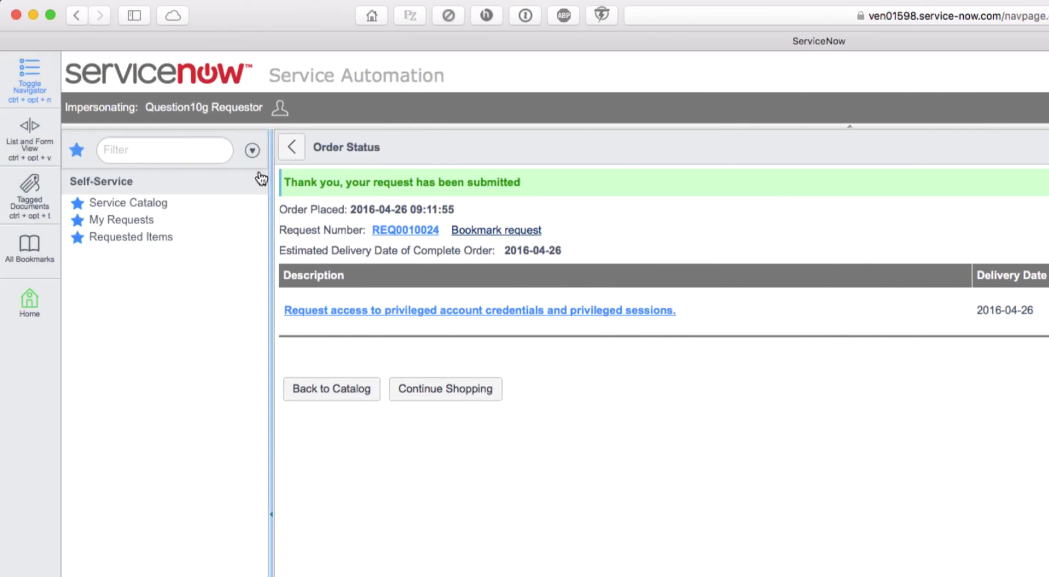
- Impersonate the approver test user and list the My Groups Approvals tasks
click(279, 109)
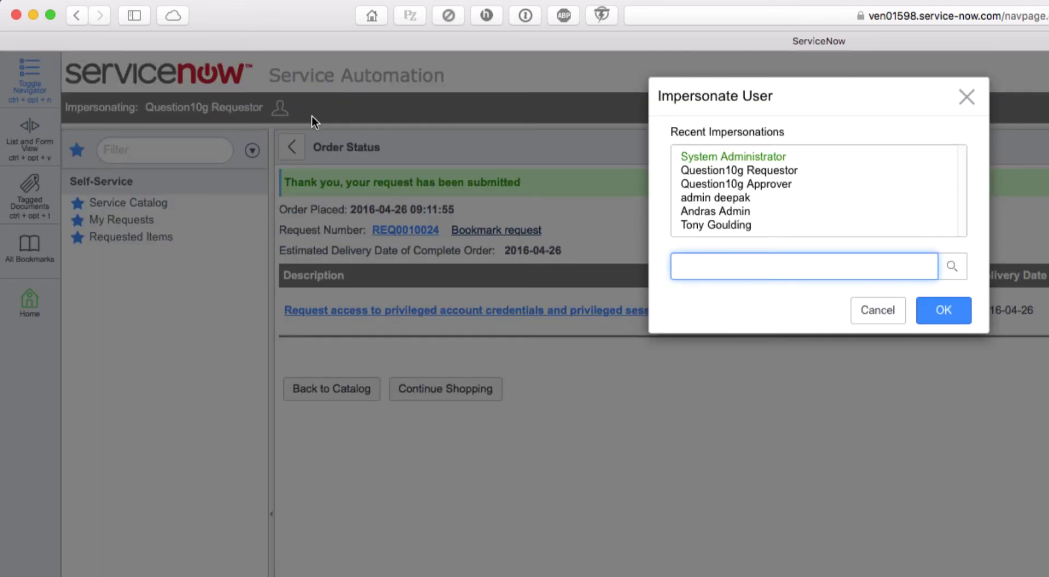
click(753, 184)
click(940, 311)
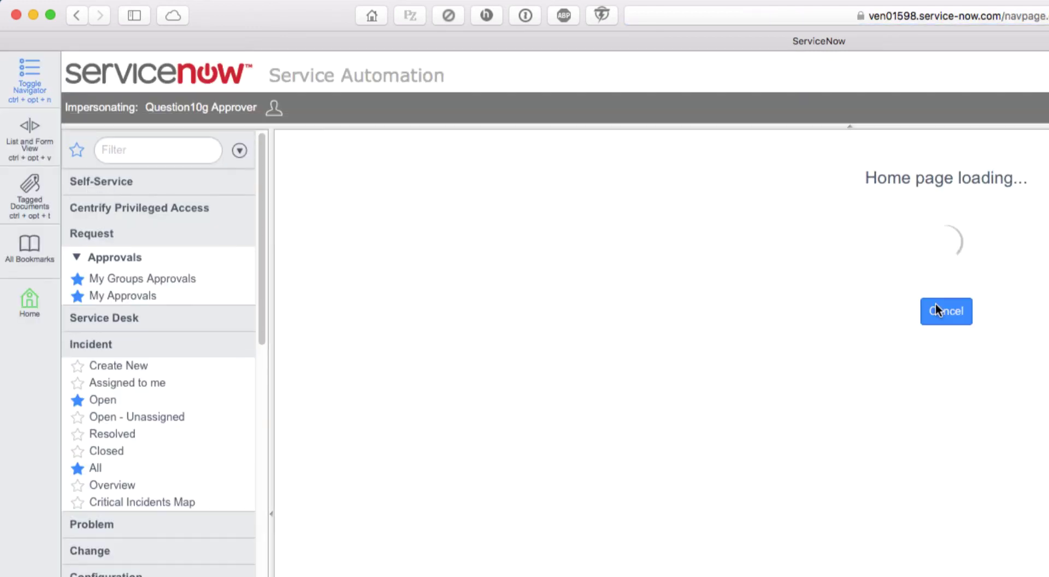
click(145, 278)
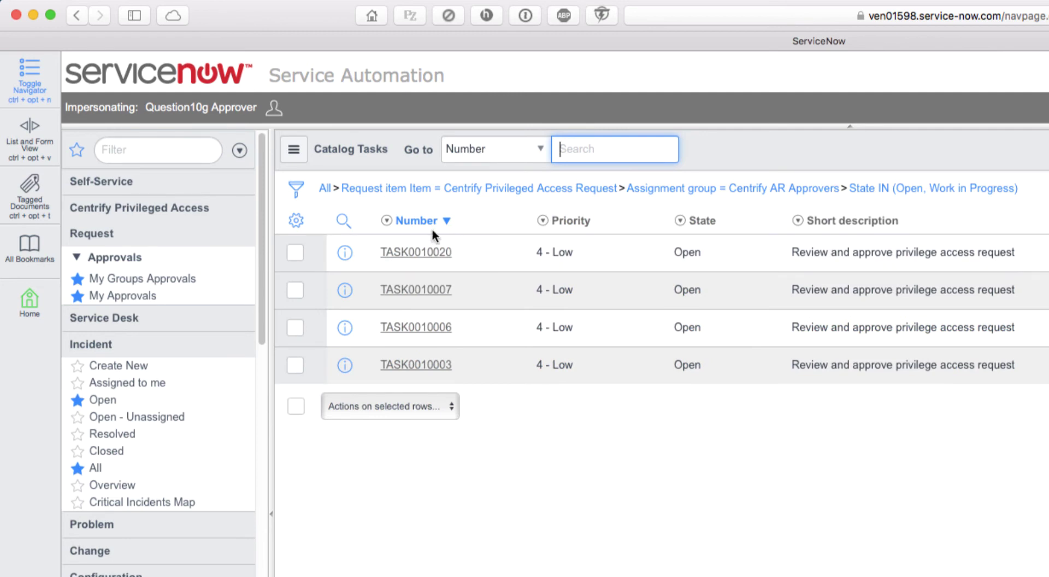
- Open TASK0010020 and assign it to the approver user
click(415, 253)
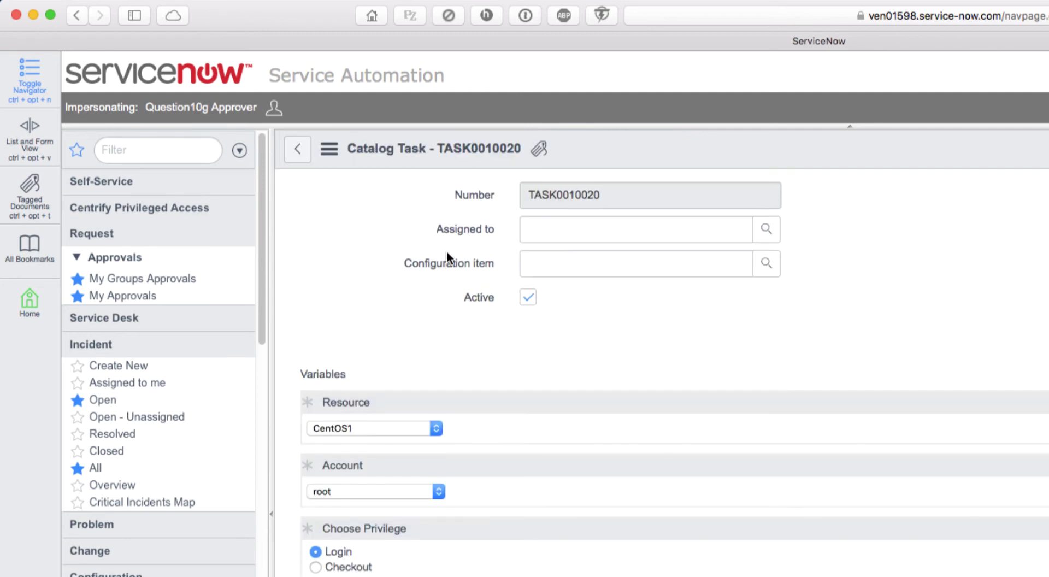
click(614, 232)
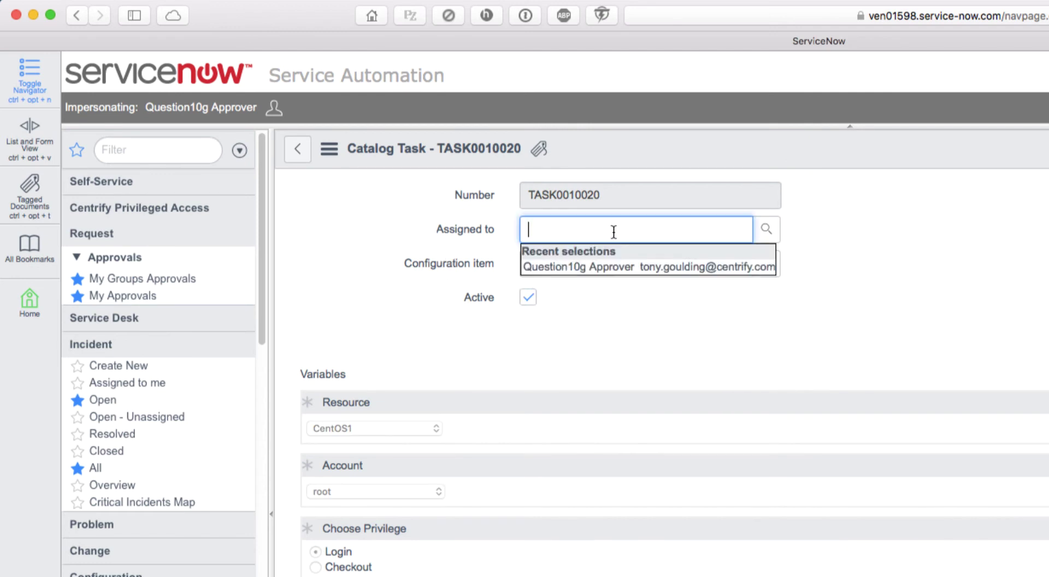
click(601, 268)
scroll(536, 513, down, 5)
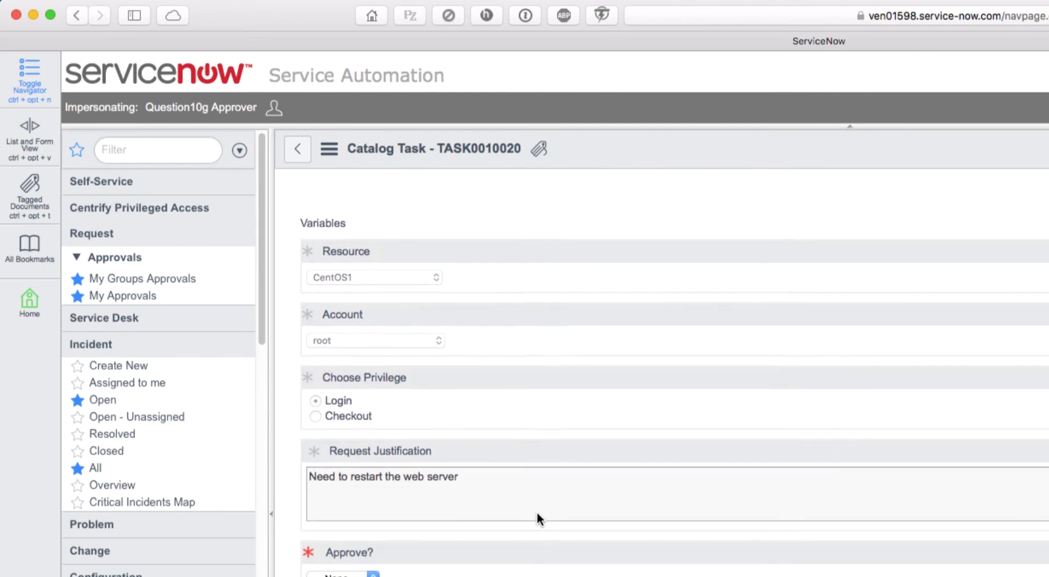
scroll(536, 512, down, 3)
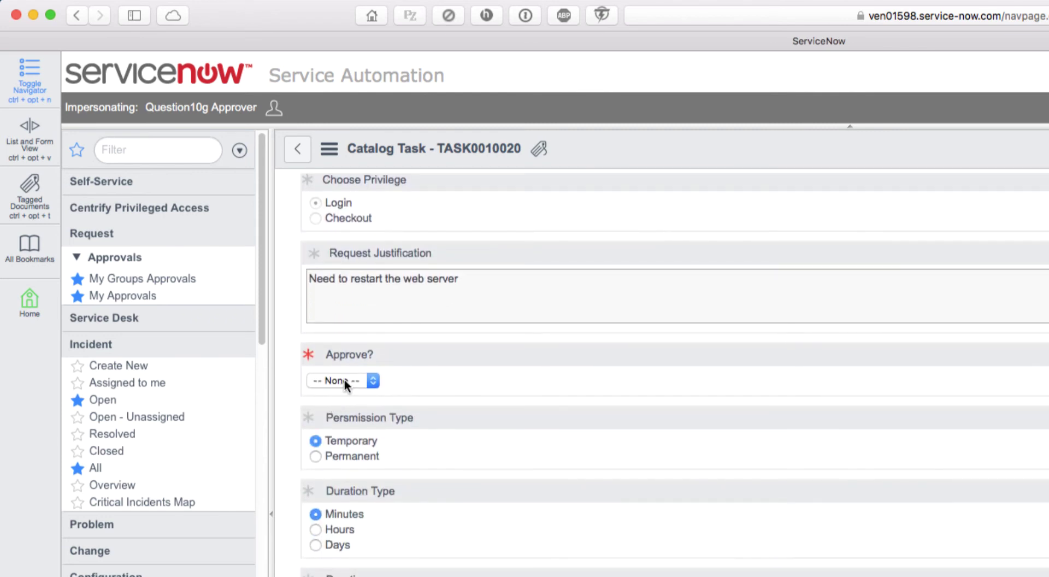
- Set Approve? to Yes with a 10-minute duration and update the task
click(345, 380)
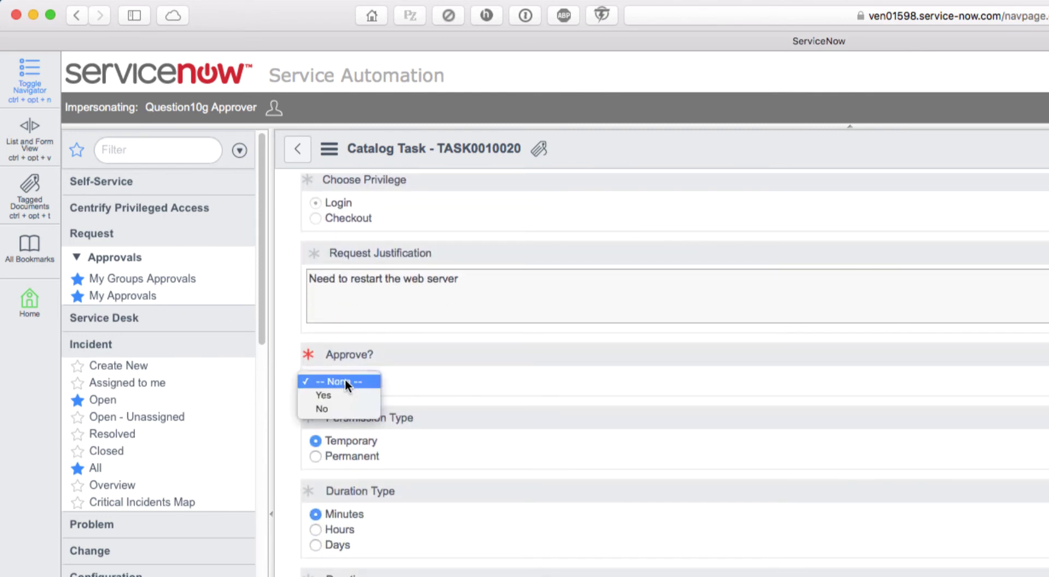
click(330, 396)
scroll(491, 413, down, 10)
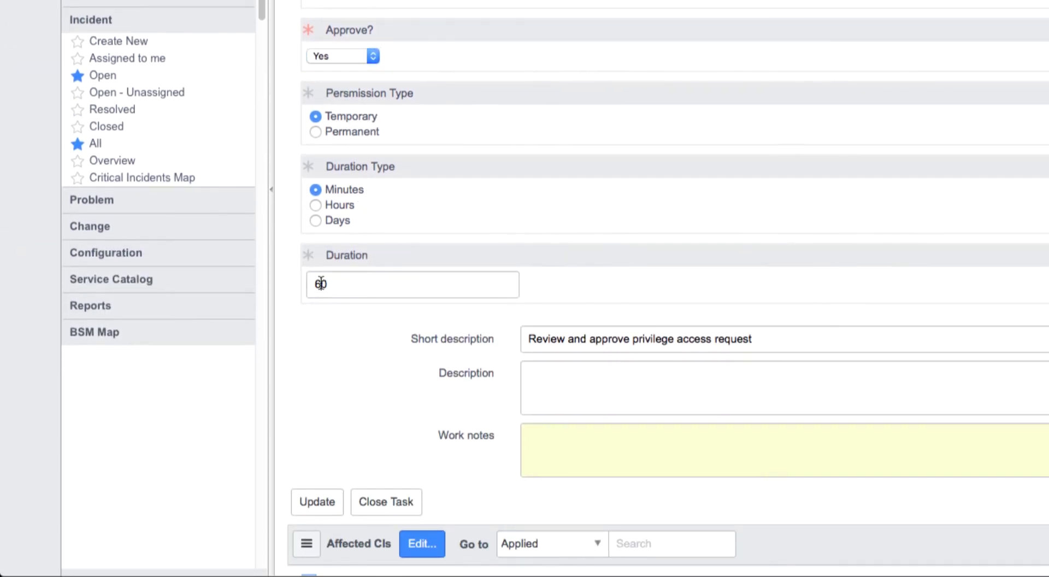
double_click(317, 284)
text(10)
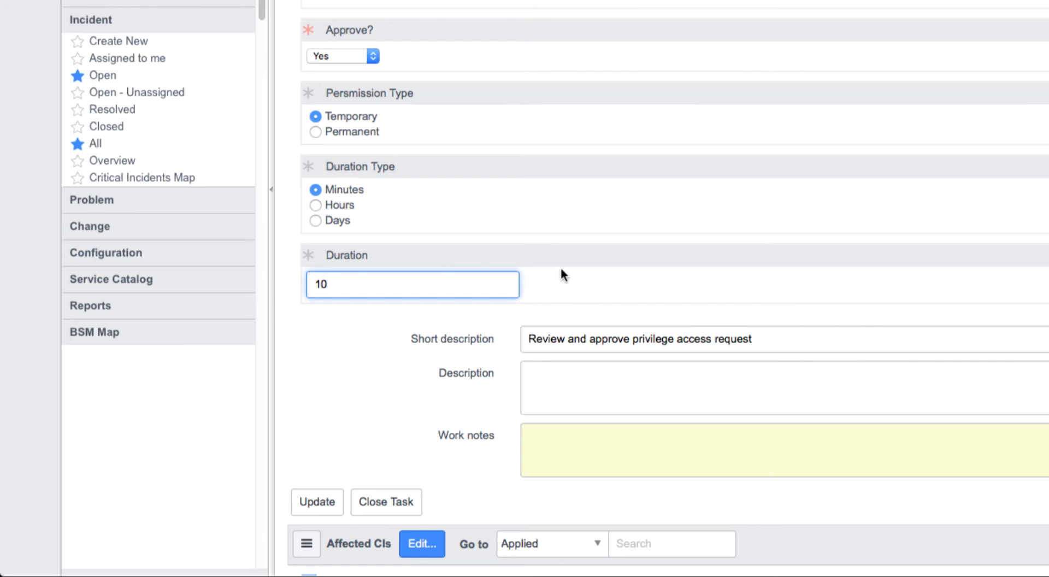
scroll(566, 268, down, 4)
click(323, 373)
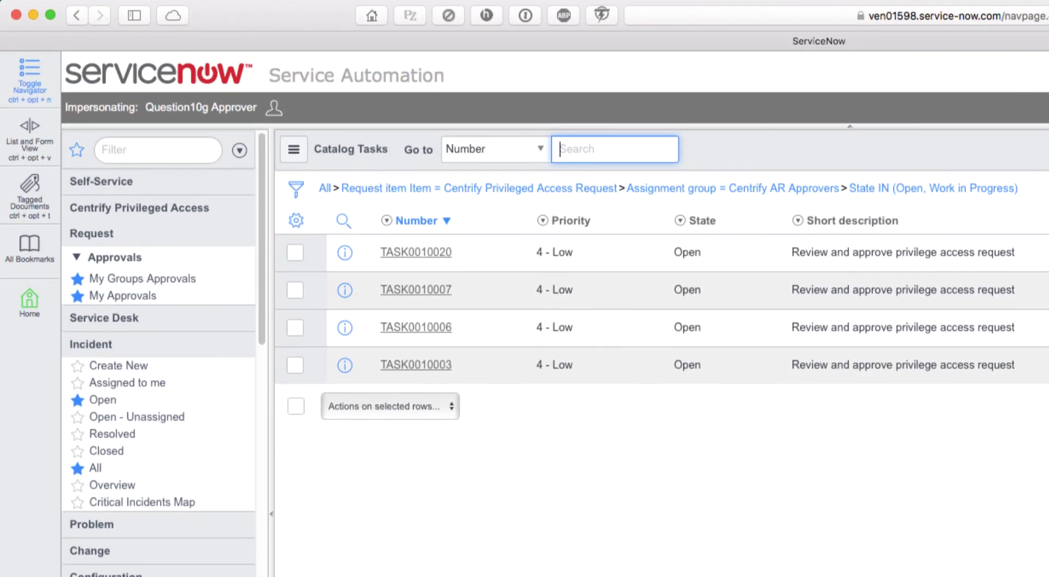
- Impersonate the requester user again
click(273, 109)
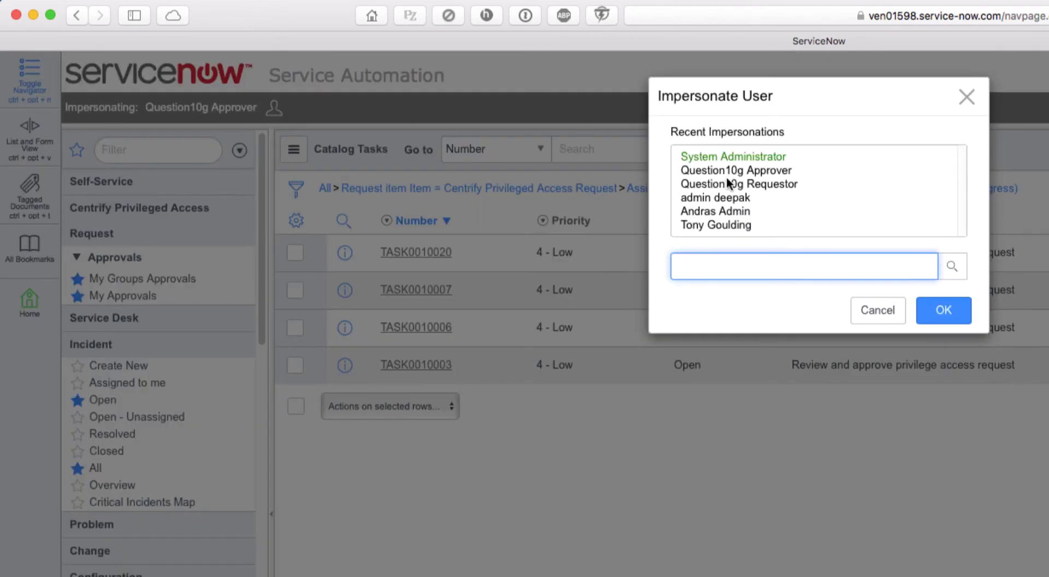
click(726, 182)
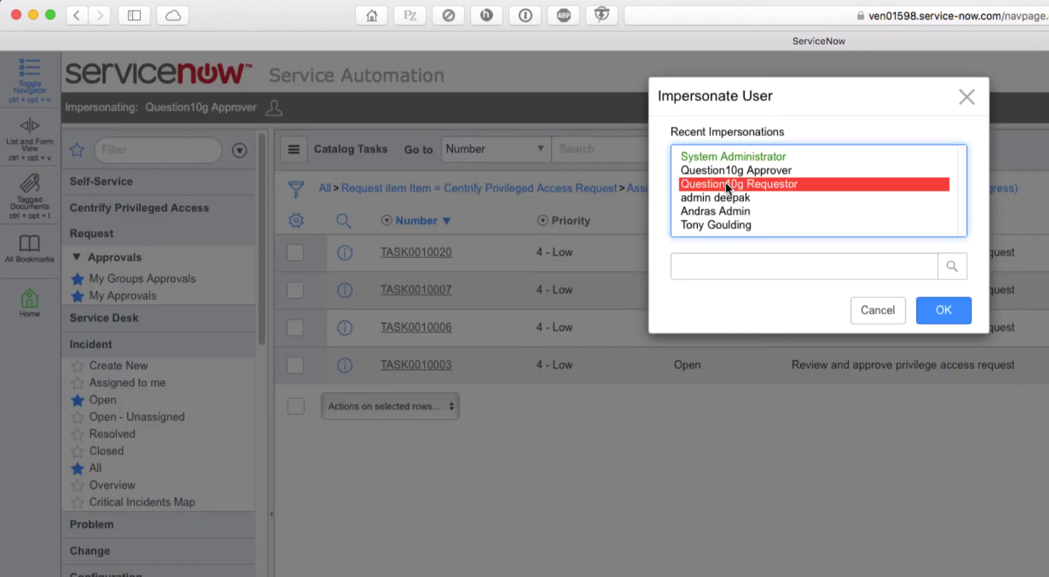
click(942, 312)
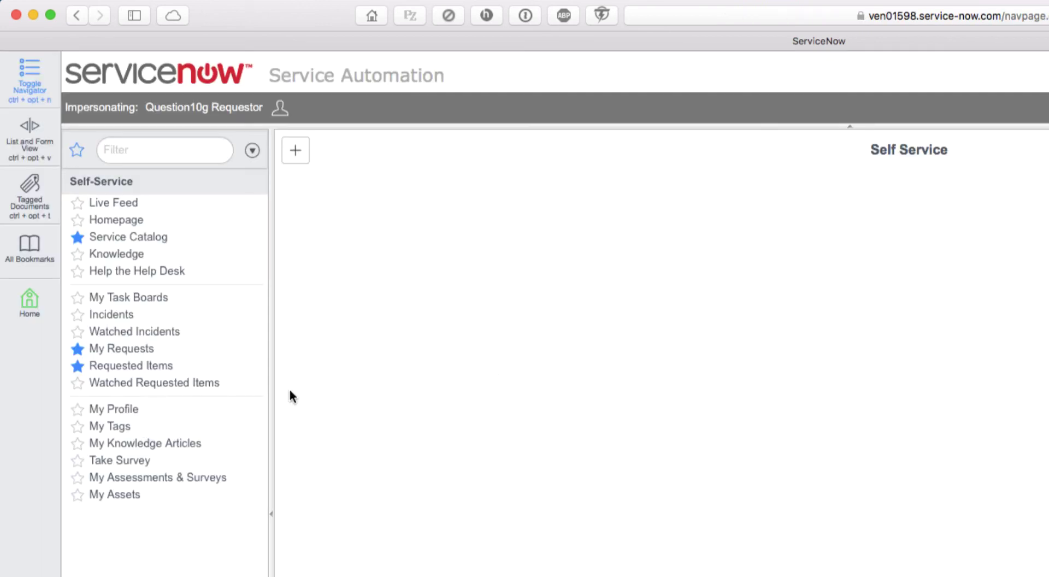
- From My Requests with all filters cleared, open the order status of REQ0010024
click(139, 351)
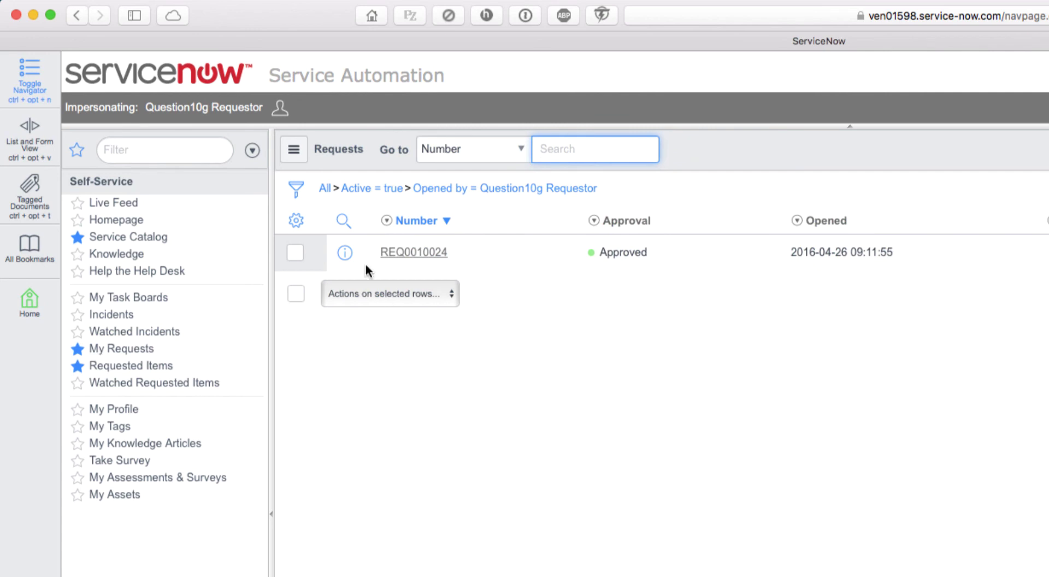
click(325, 190)
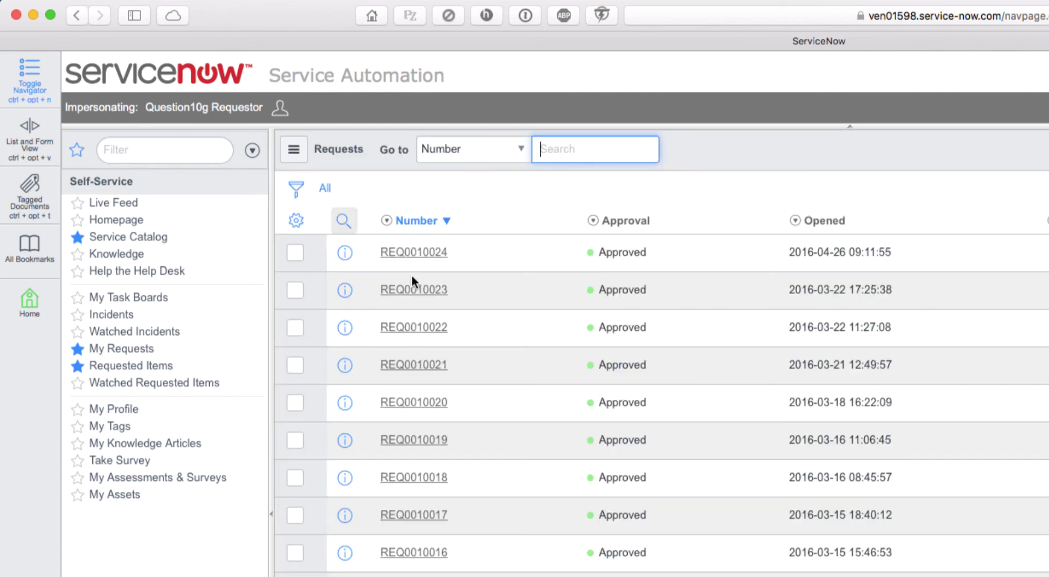
click(415, 253)
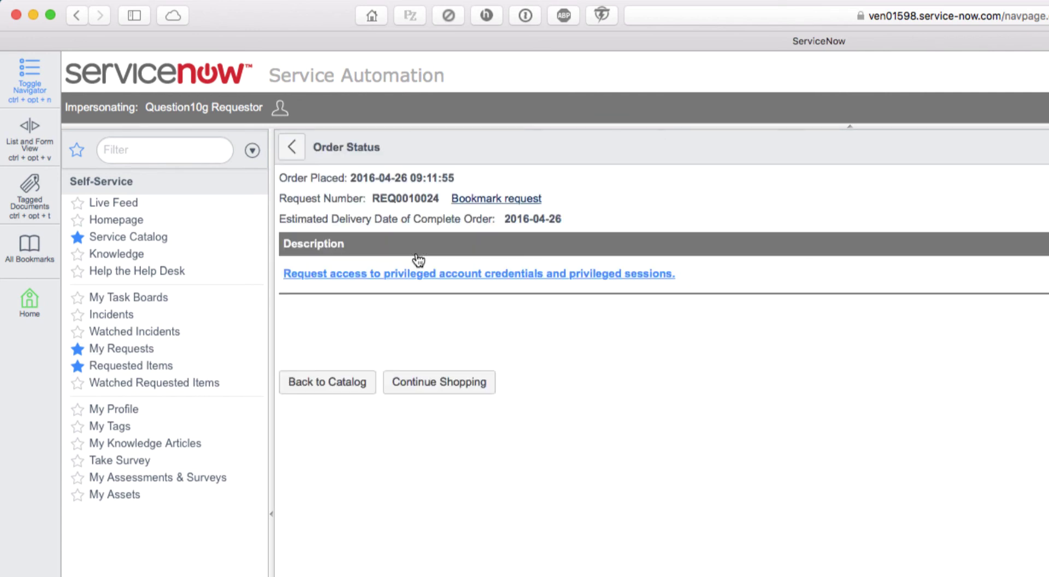
- Open requested item RITM0010024 and display its Centrify Privilege Access Request workflow diagram
click(390, 279)
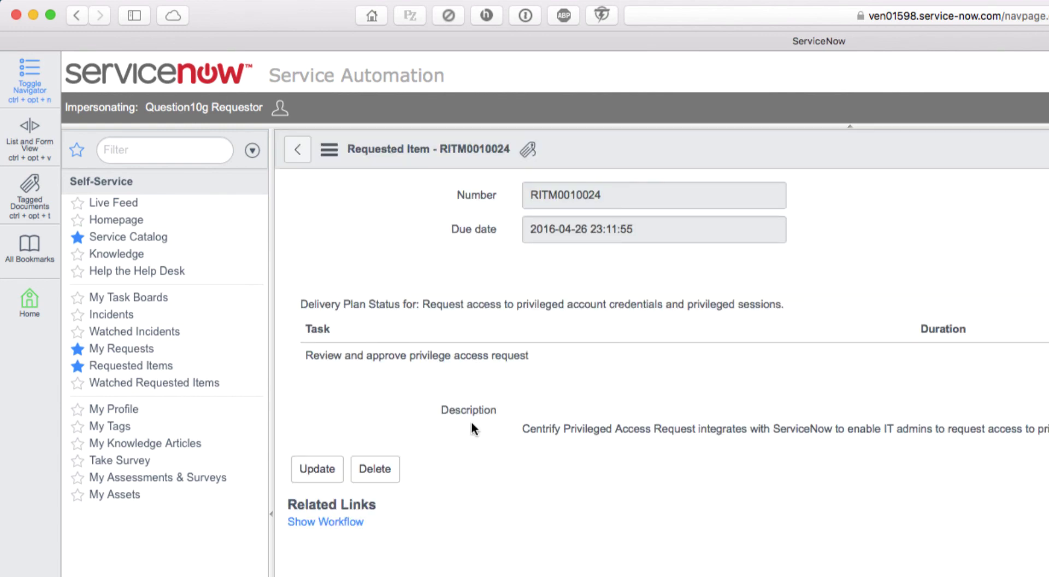
click(351, 523)
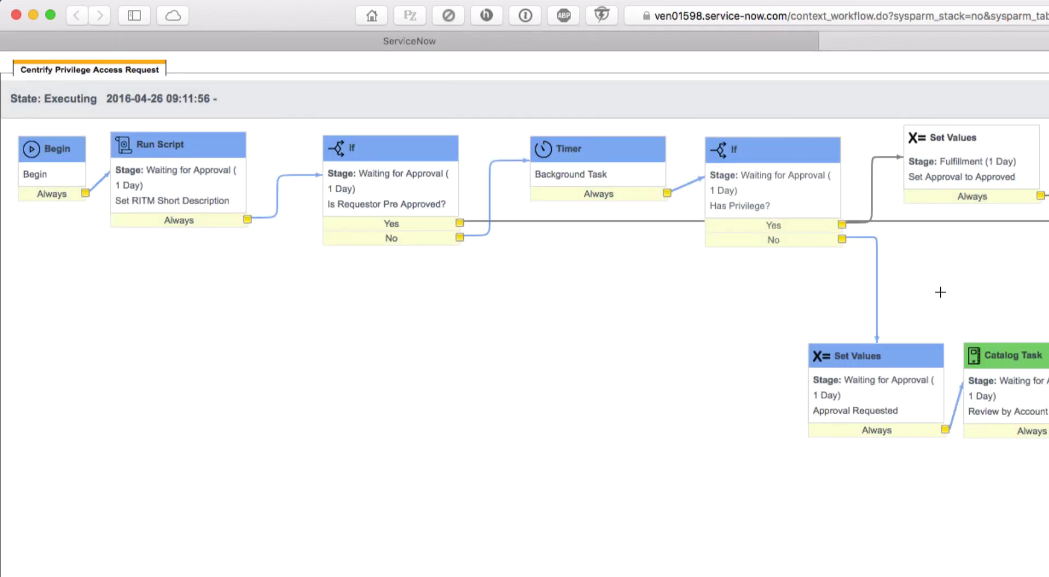
scroll(939, 292, right, 12)
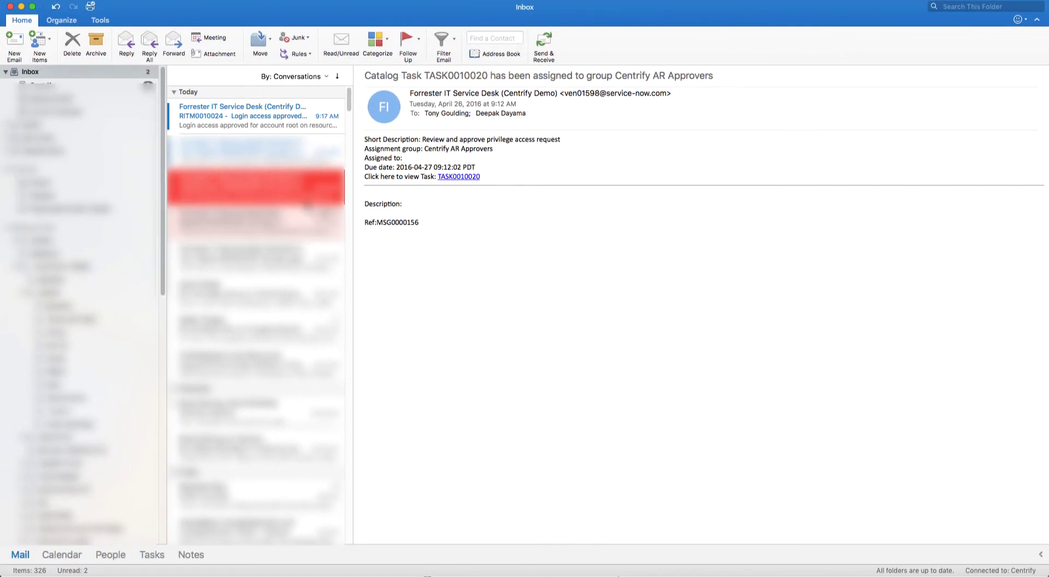
- Read the RITM0010024 email confirming root login access to CentOS1 was approved
click(251, 125)
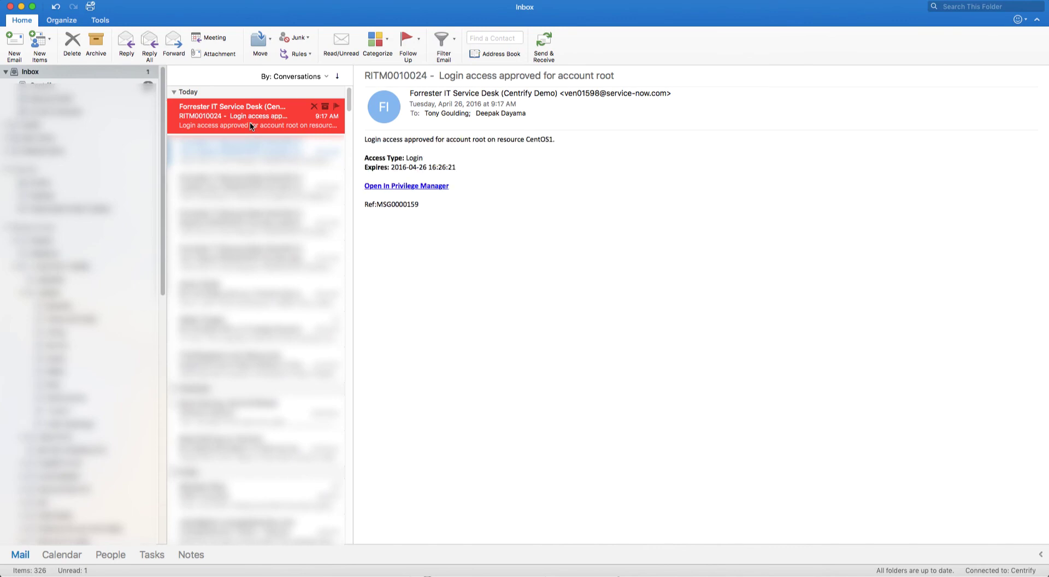
- Launch the root session on CentOS1 and run id and hostname, confirming uid=0(root) on fw-centos1
click(439, 189)
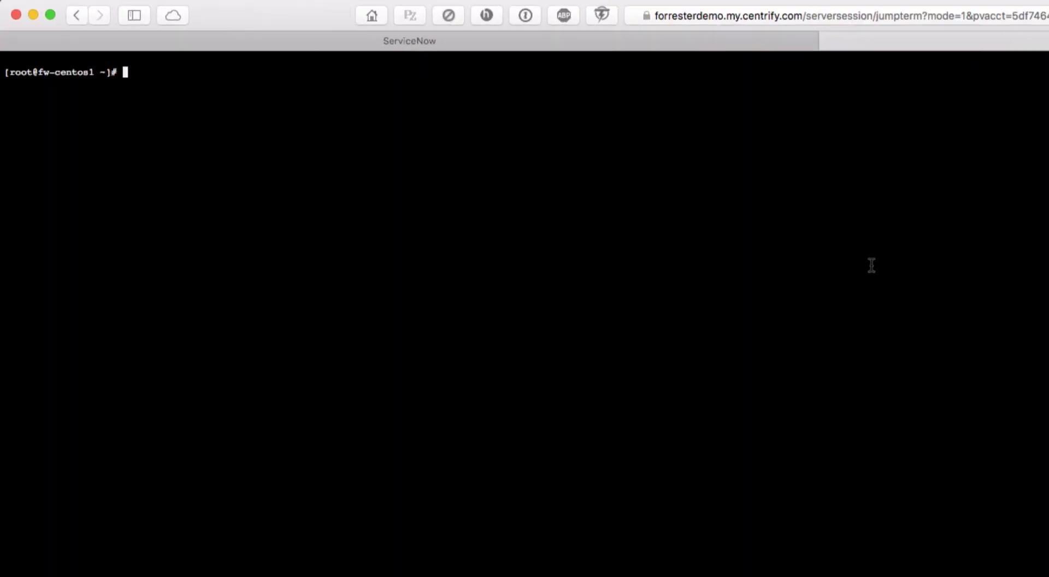
key(Return)
key(Return)
key(Return)
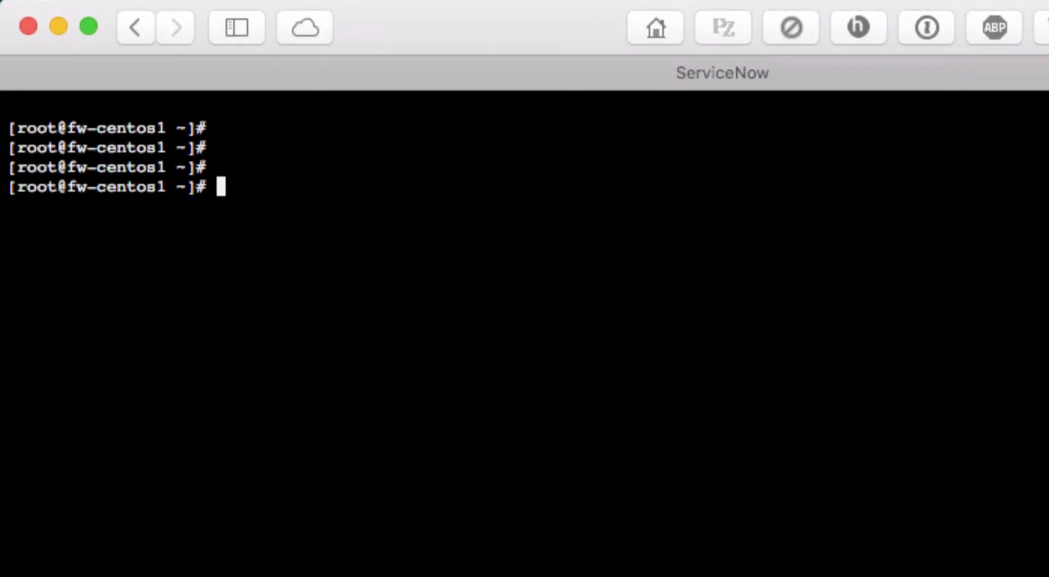
text(id)
key(Return)
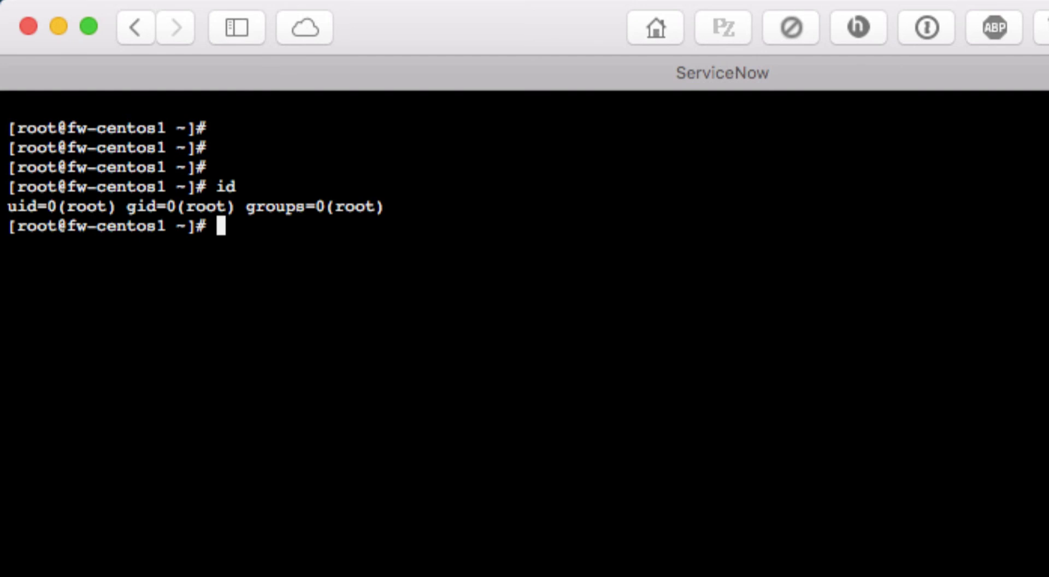
text(hostname)
key(Return)
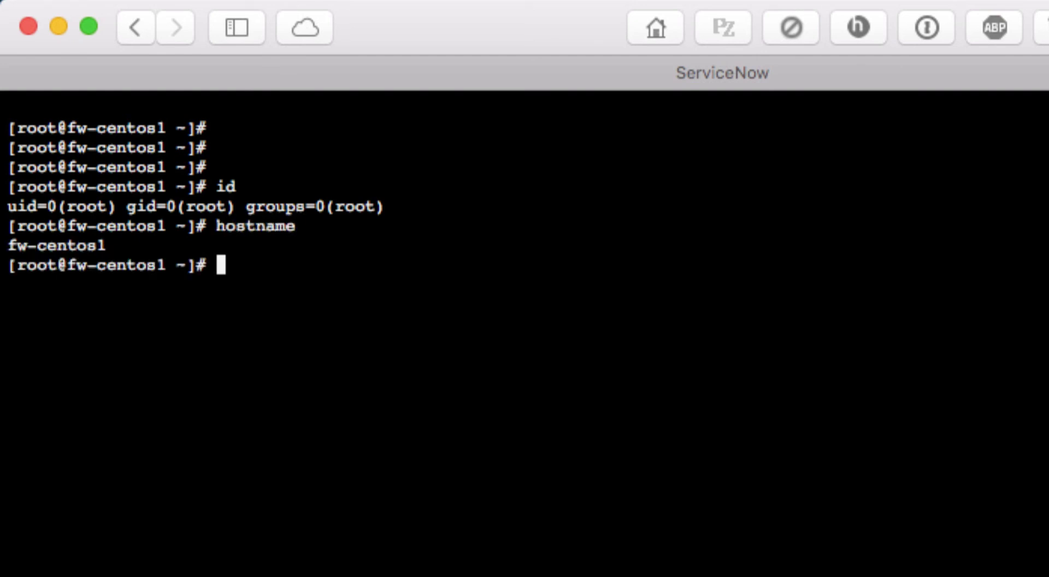